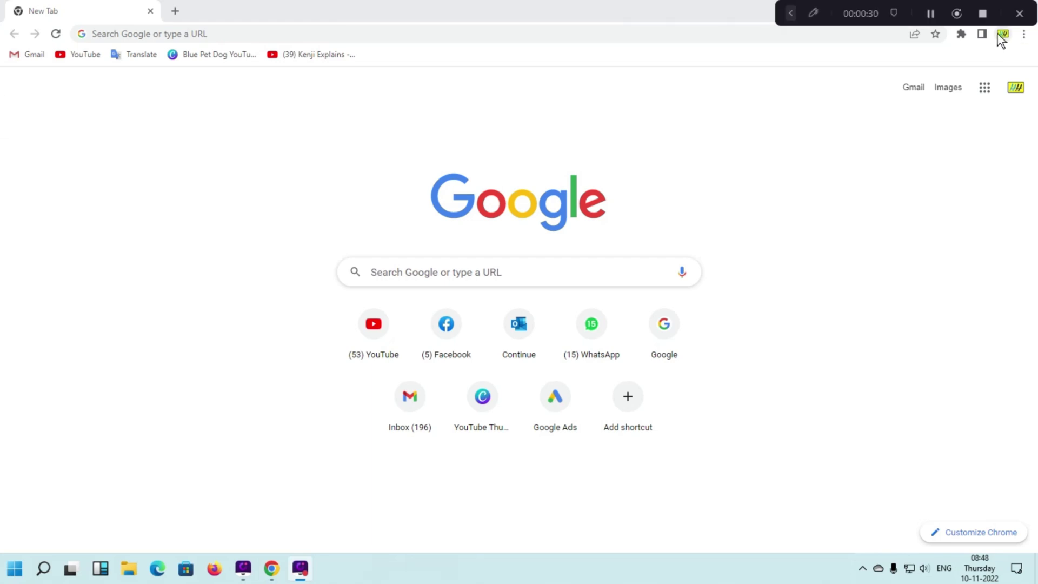
# Arrange the Chrome window and use the taskbar to get the New Tab page ready.
pyautogui.moveTo(804, 13); pyautogui.dragTo(380, 509)
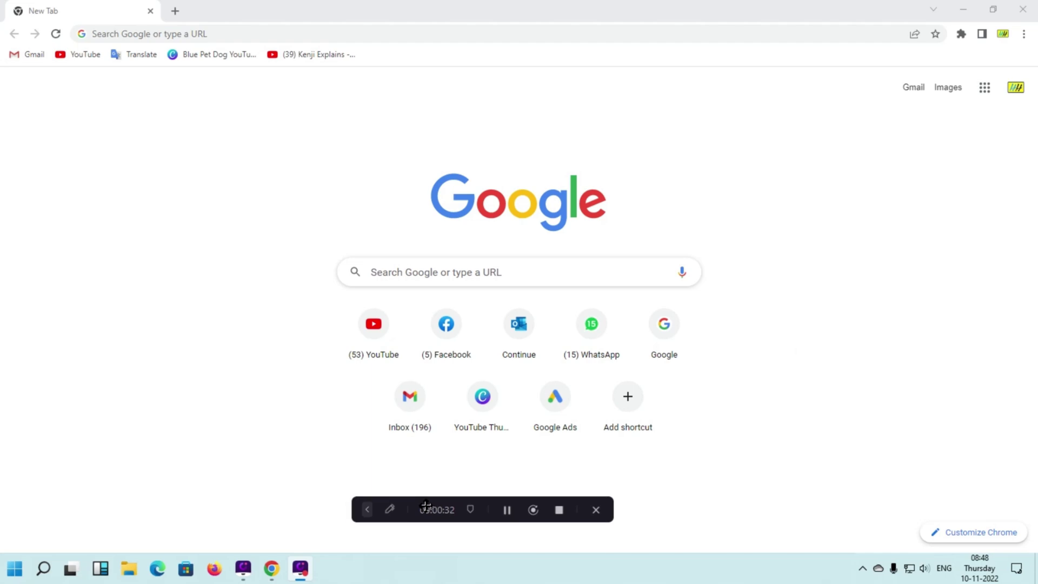
pyautogui.click(368, 509)
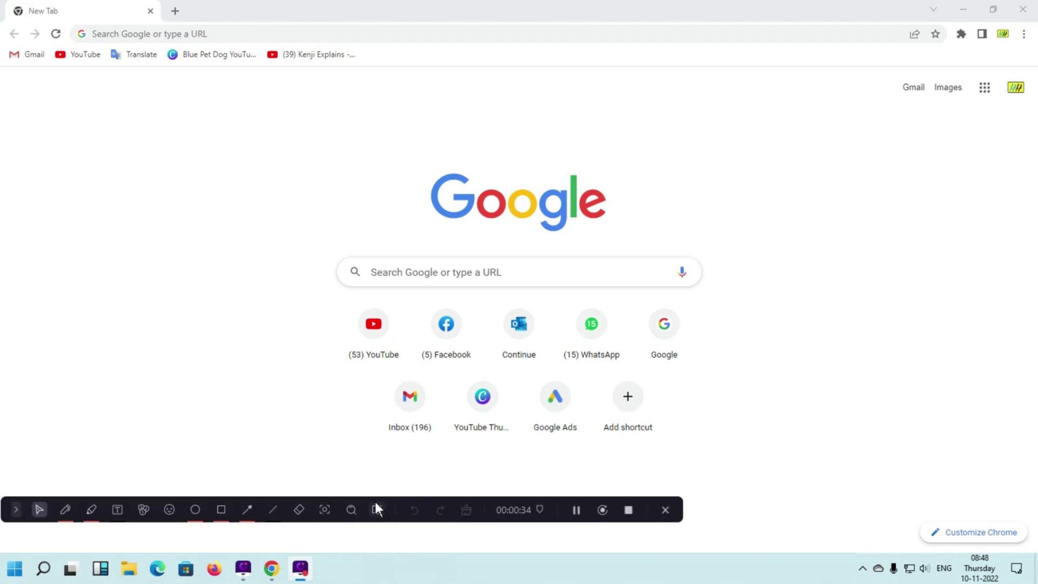
pyautogui.click(373, 515)
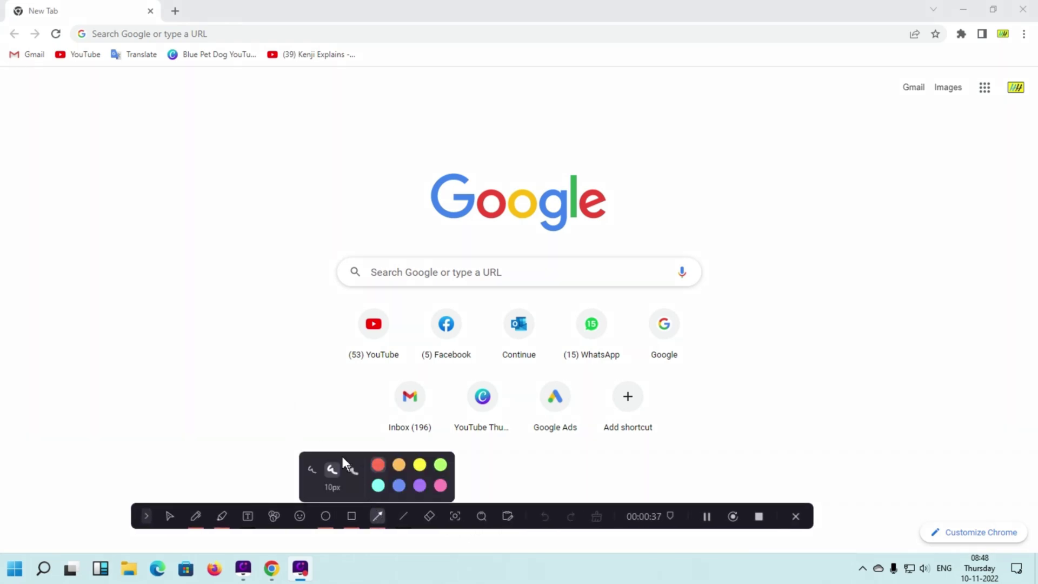
pyautogui.moveTo(204, 392); pyautogui.dragTo(351, 335)
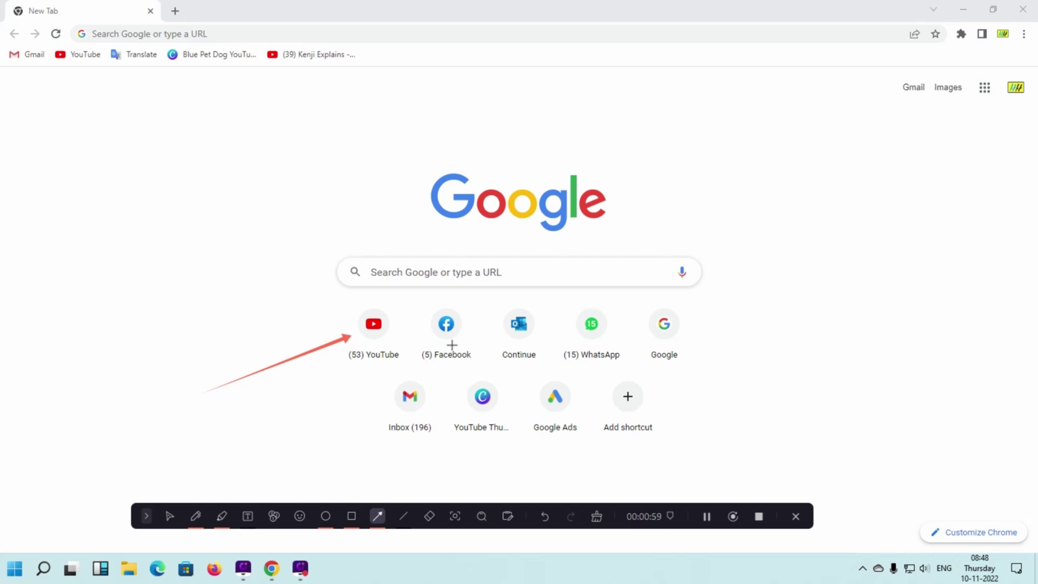
pyautogui.click(597, 516)
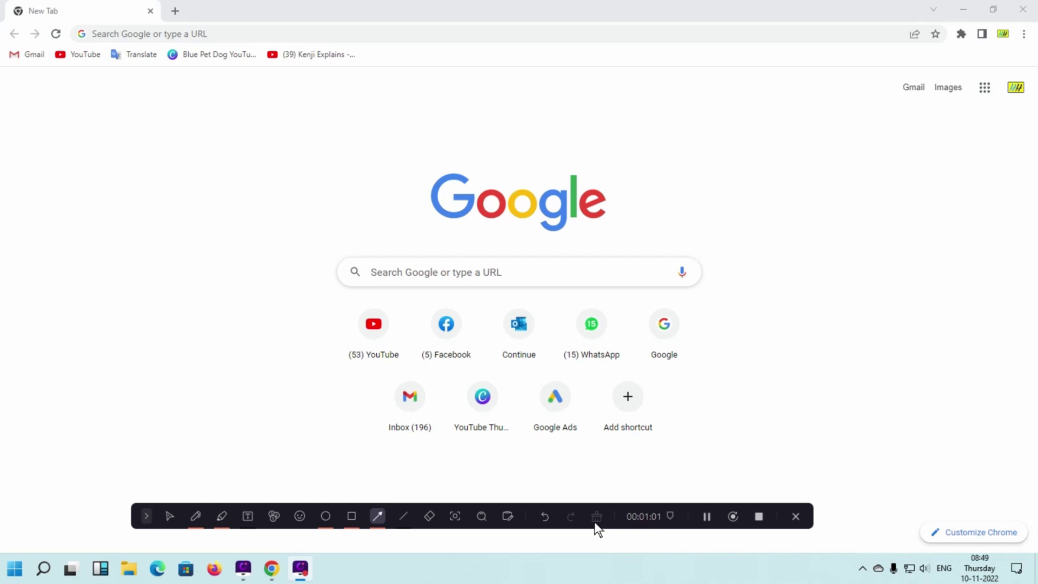
pyautogui.click(170, 516)
# Open YouTube from its New Tab shortcut, then open a fresh New Tab page beside it.
pyautogui.click(378, 333)
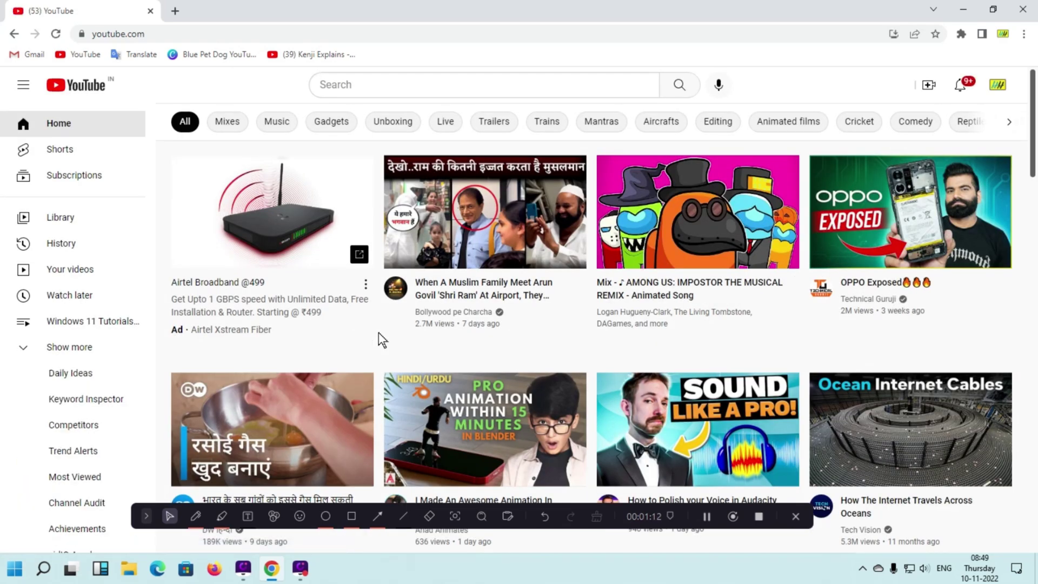
pyautogui.click(175, 11)
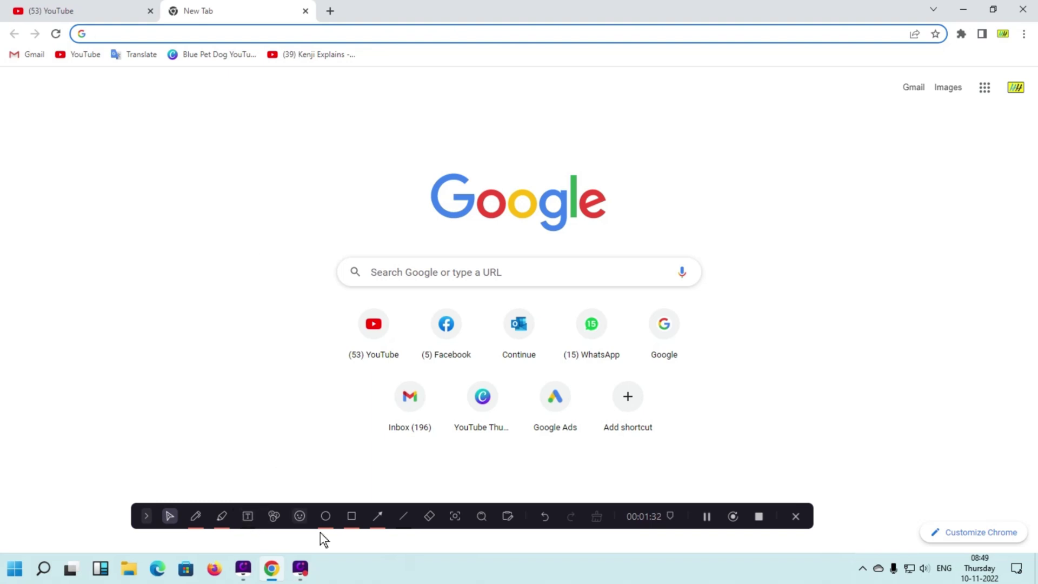
pyautogui.click(352, 515)
pyautogui.moveTo(328, 301)
pyautogui.mouseDown()
pyautogui.moveTo(421, 411)
pyautogui.moveTo(651, 461)
pyautogui.moveTo(704, 457)
pyautogui.mouseUp()
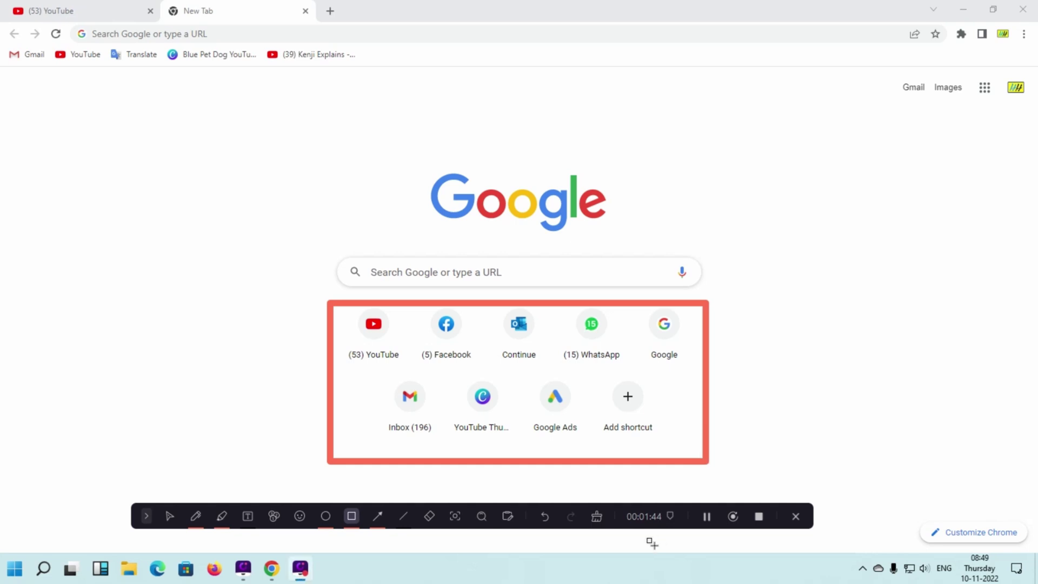
pyautogui.click(596, 517)
pyautogui.click(170, 521)
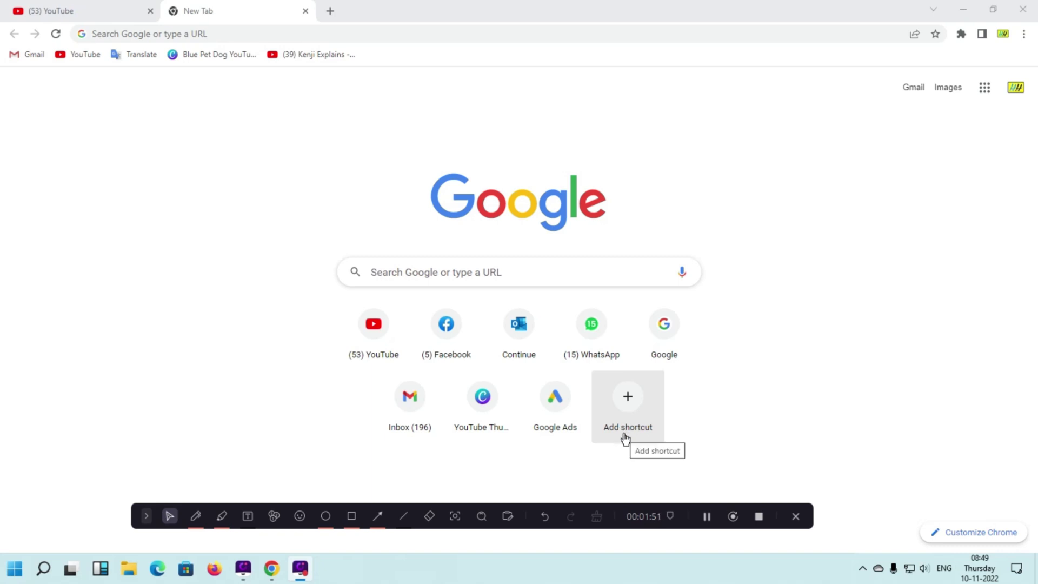
# Dismiss the empty Add shortcut form and open the Translate bookmark in a new tab.
pyautogui.click(632, 395)
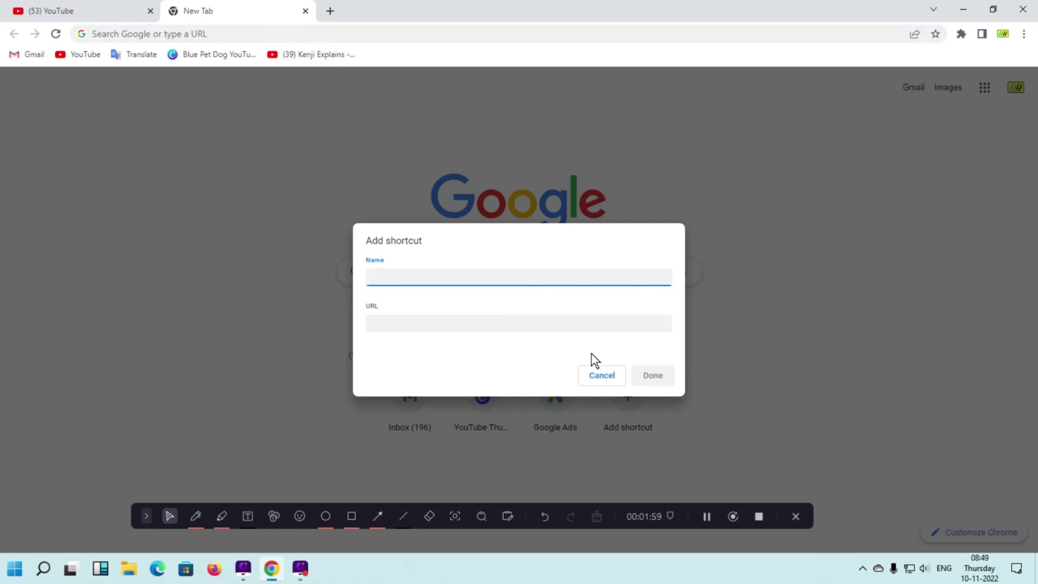
pyautogui.click(602, 375)
pyautogui.rightClick(140, 54)
pyautogui.click(163, 65)
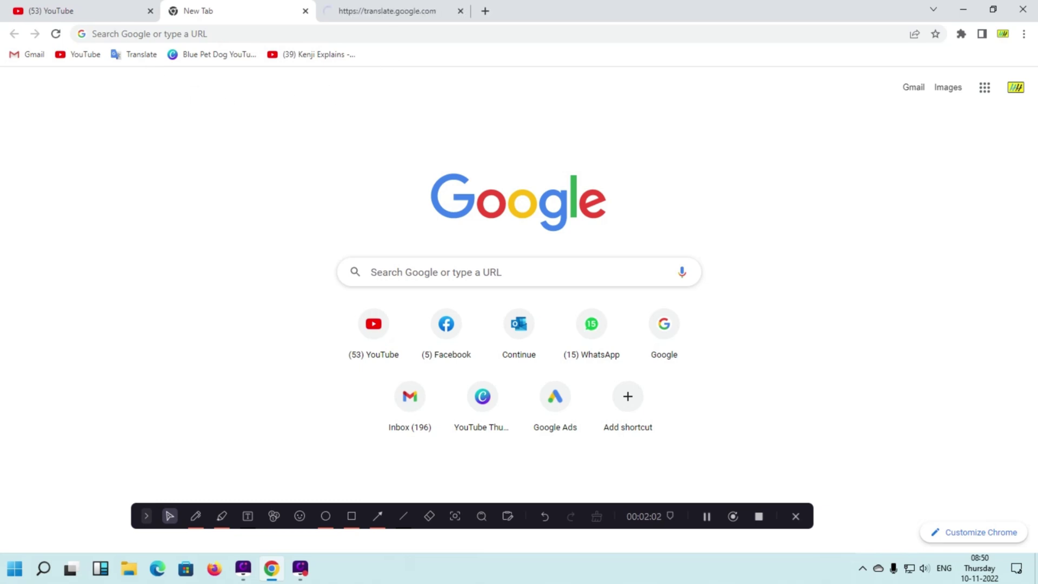
# Copy Google Translate's web address and return to the New Tab page's Add shortcut form.
pyautogui.click(399, 16)
pyautogui.click(194, 35)
pyautogui.hotkey('ctrl', 'c')
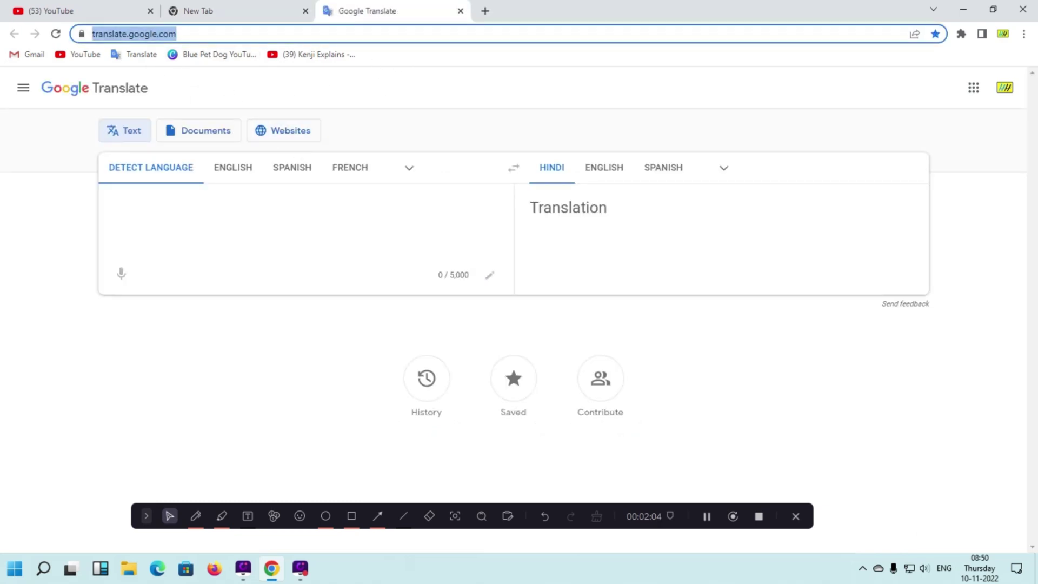
pyautogui.rightClick(157, 31)
pyautogui.click(204, 125)
pyautogui.hotkey('ctrl', 'shift', 'Tab')
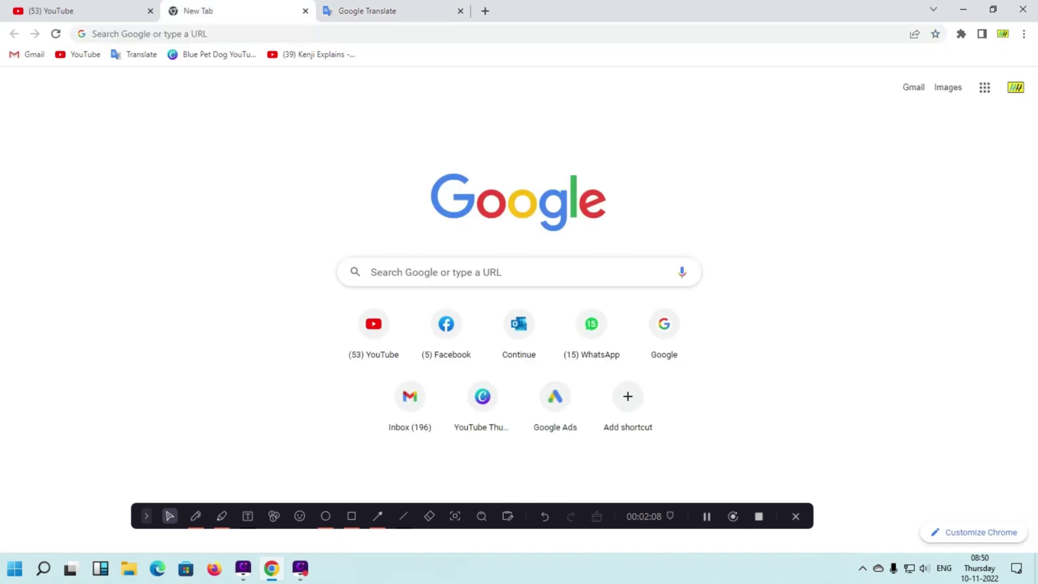
pyautogui.click(627, 408)
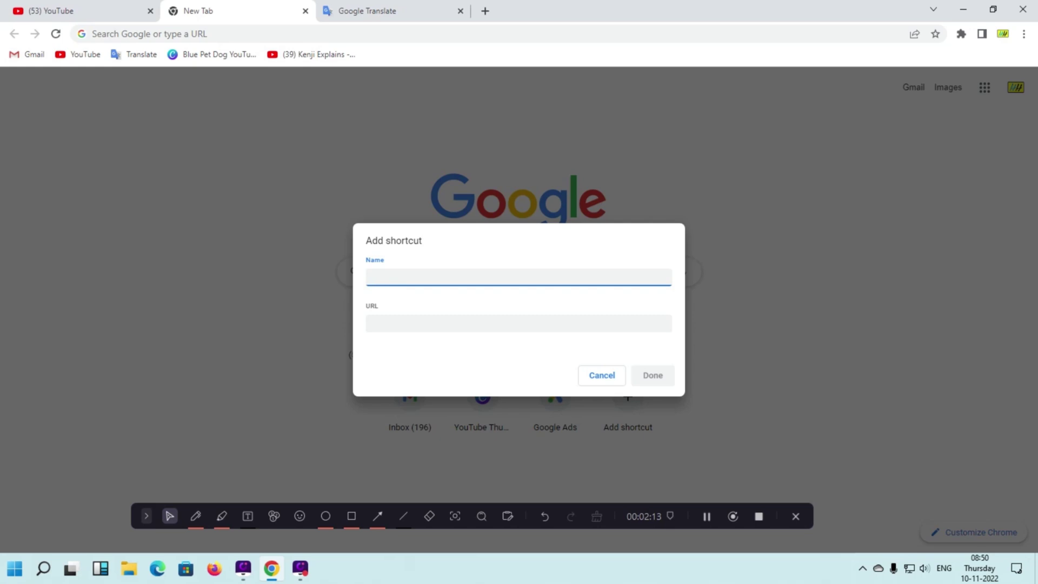
pyautogui.write('Gtrans')
pyautogui.press('Tab')
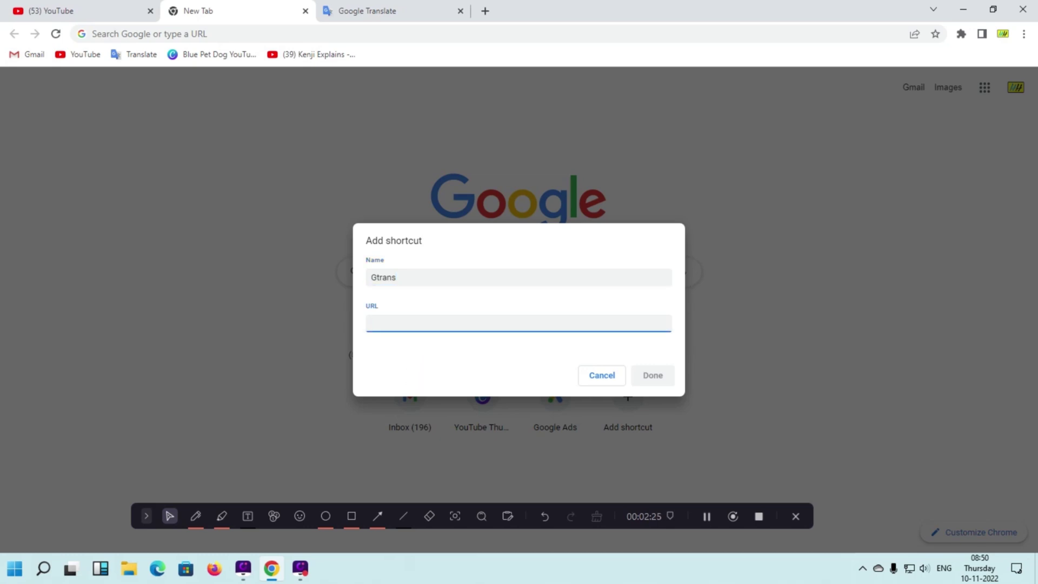
pyautogui.hotkey('ctrl', 'v')
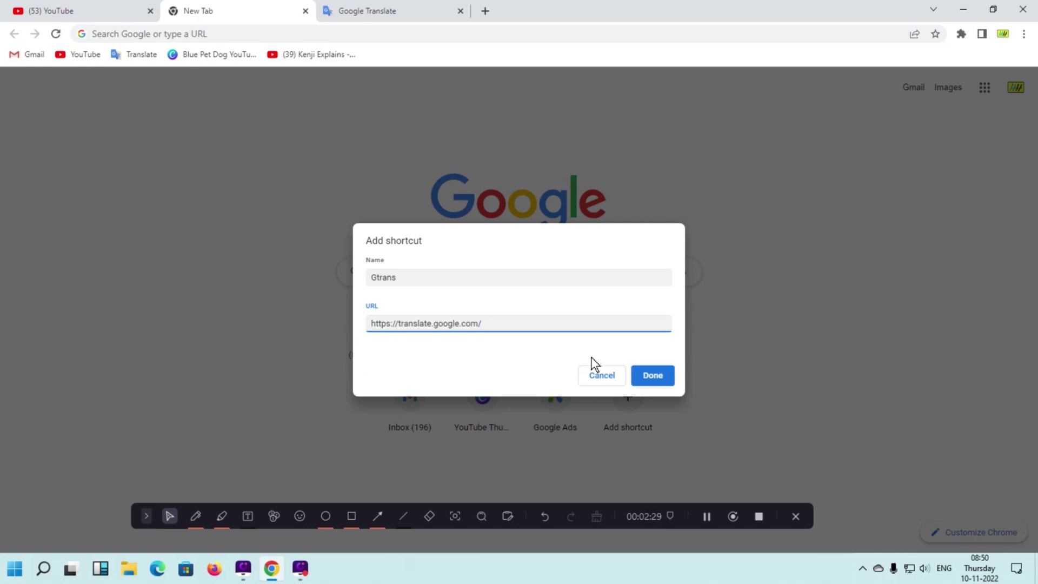
pyautogui.click(655, 378)
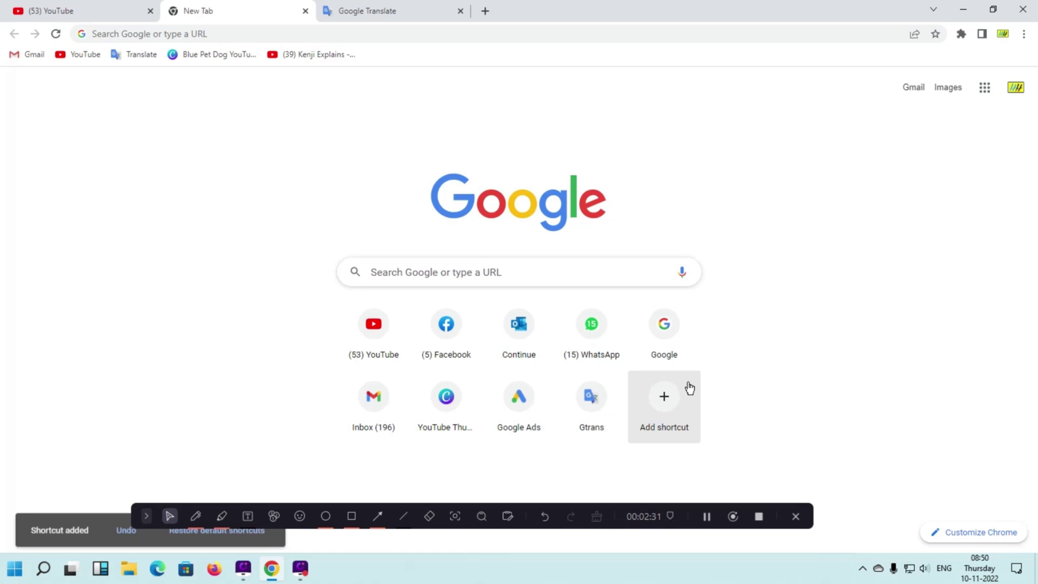
# Load Google Translate through the Gtrans tile, then open another New Tab page.
pyautogui.click(590, 403)
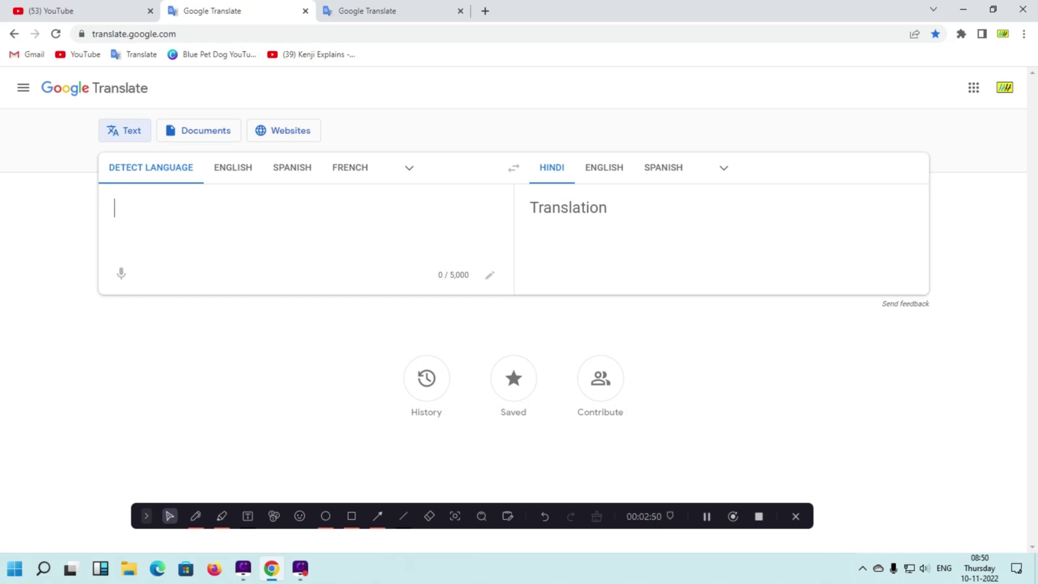
pyautogui.click(485, 11)
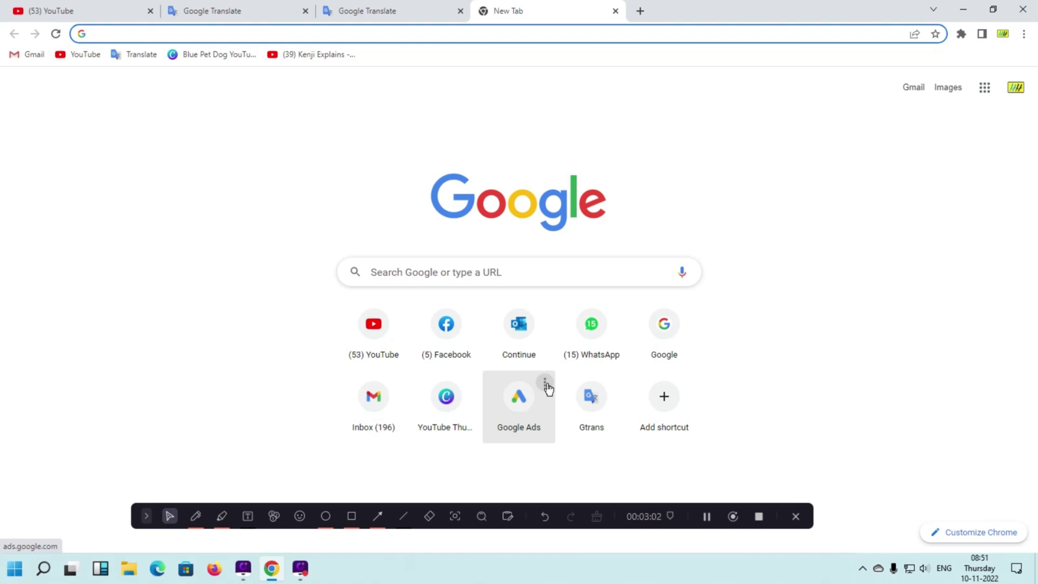
# Delete the Google Ads tile using its three-dot menu's Remove option.
pyautogui.click(547, 384)
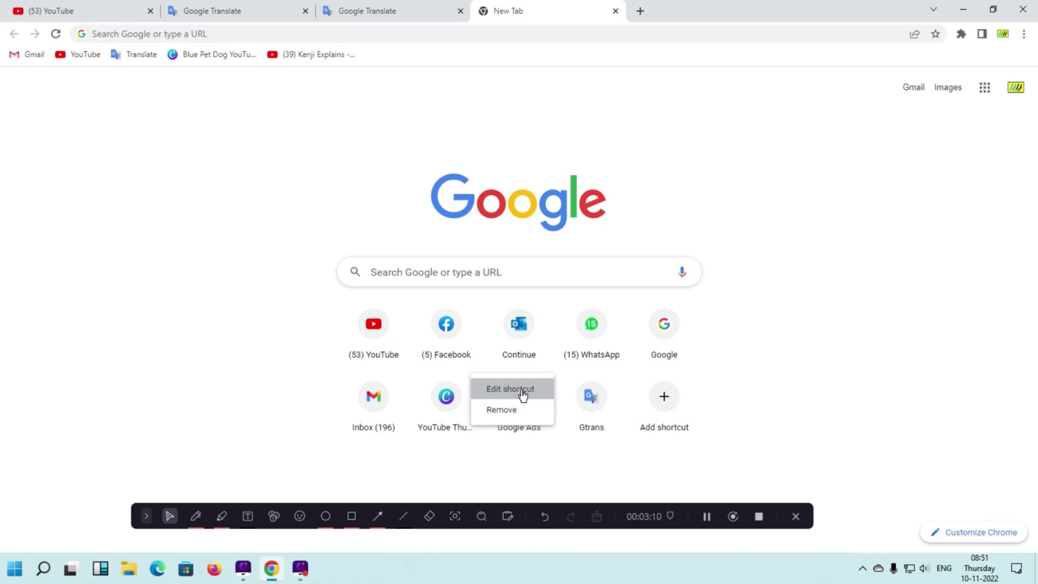
pyautogui.click(504, 414)
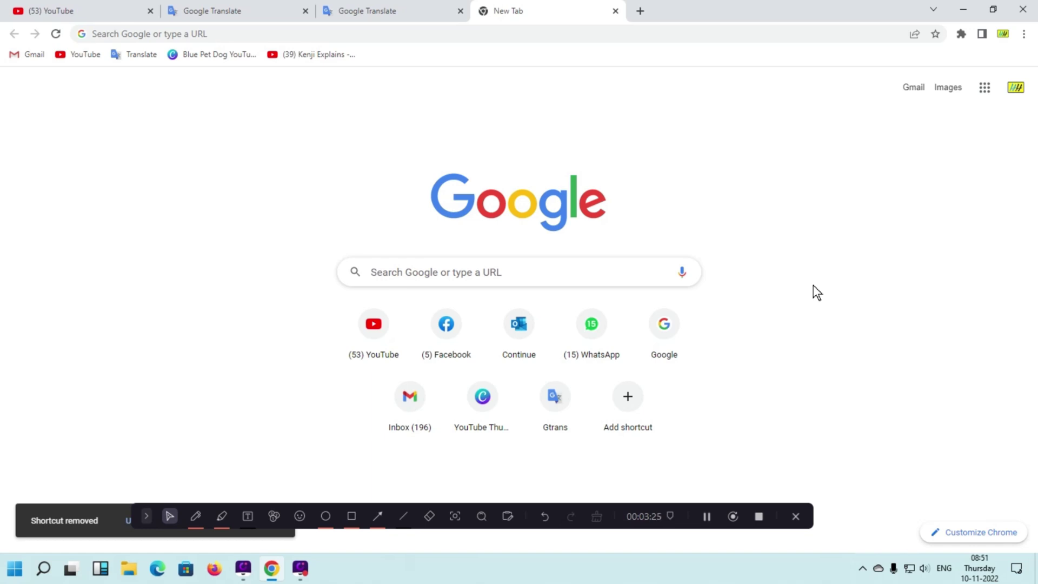
# Close Chrome and relaunch it by searching 'google' in the Start menu.
pyautogui.click(1023, 9)
pyautogui.click(13, 572)
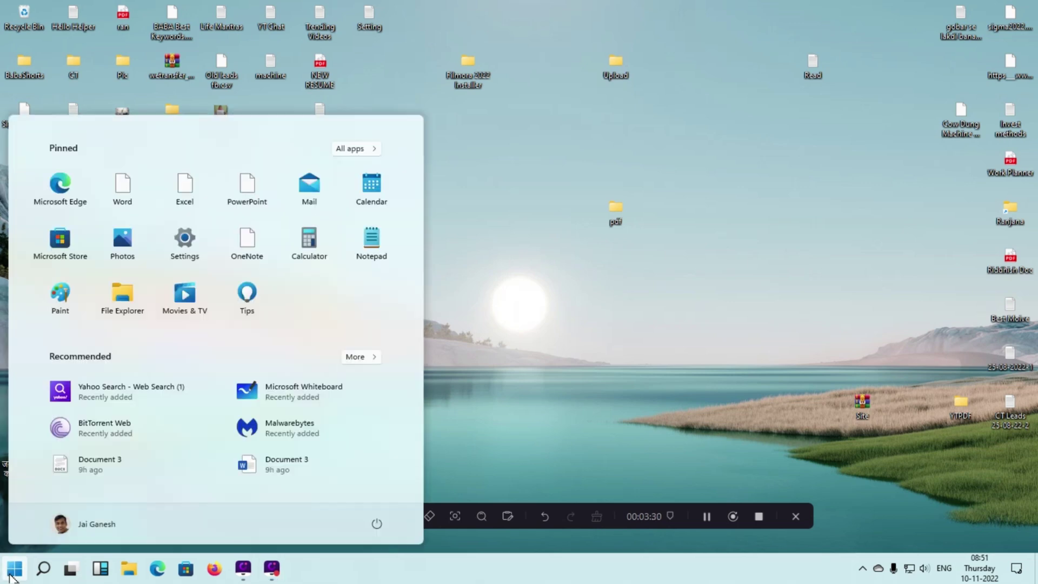
pyautogui.write('google')
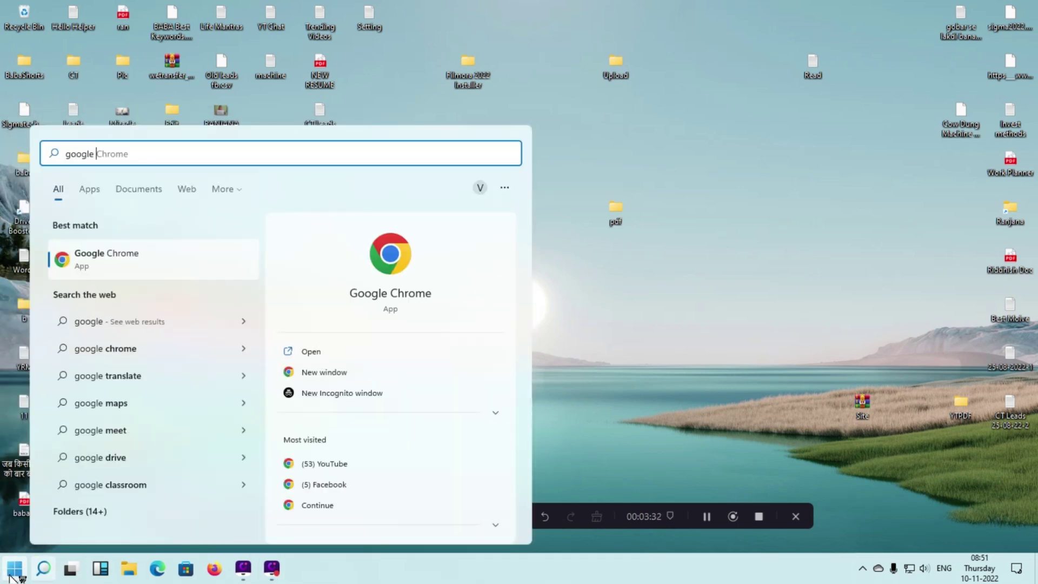
pyautogui.press('Return')
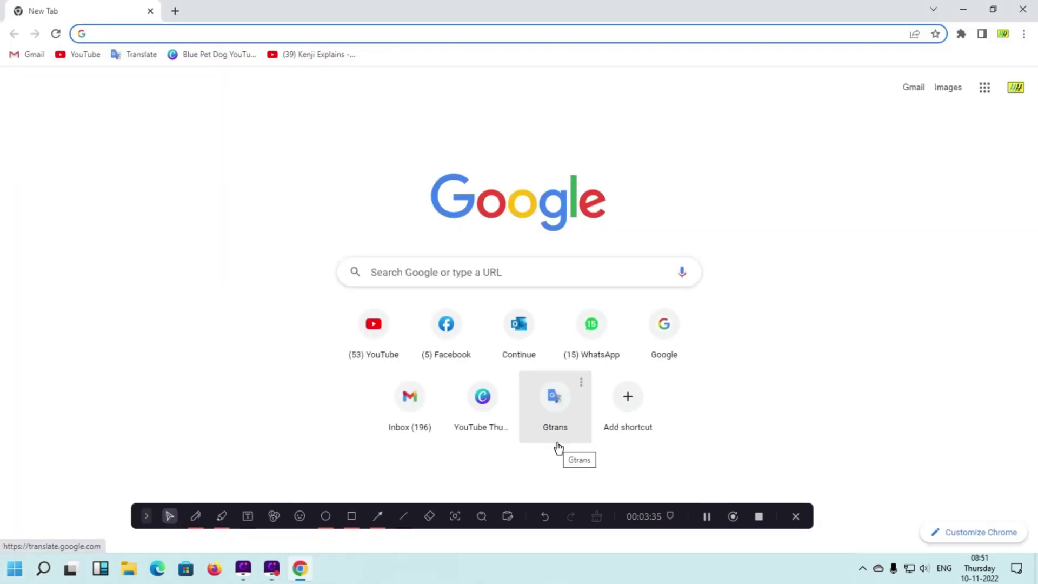